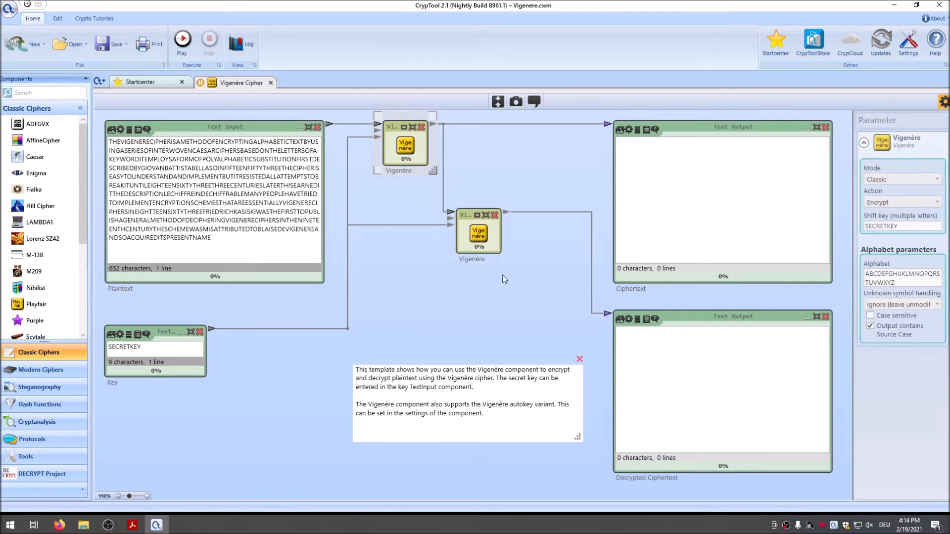
Review the parameters of the decrypting Vigenère component and the plaintext input, and hide the parameter view.
click(463, 238)
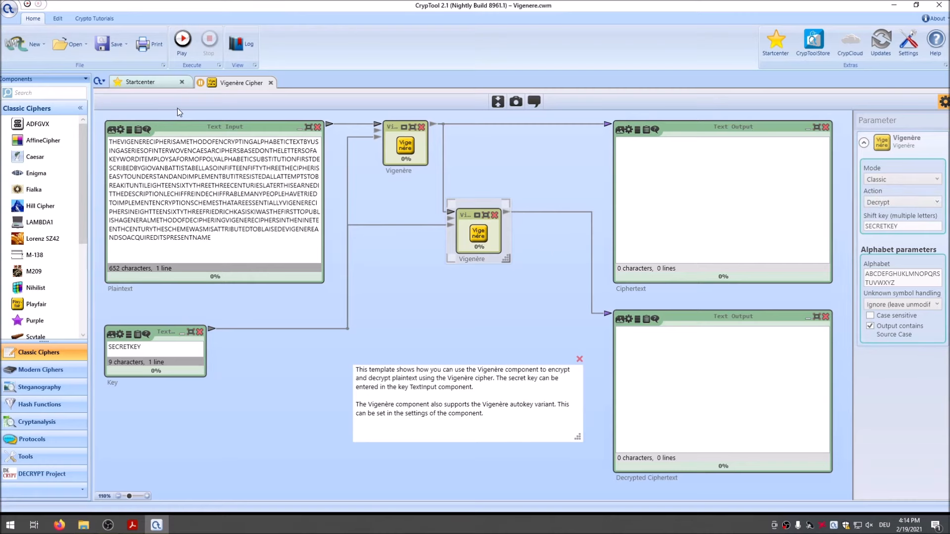
click(198, 124)
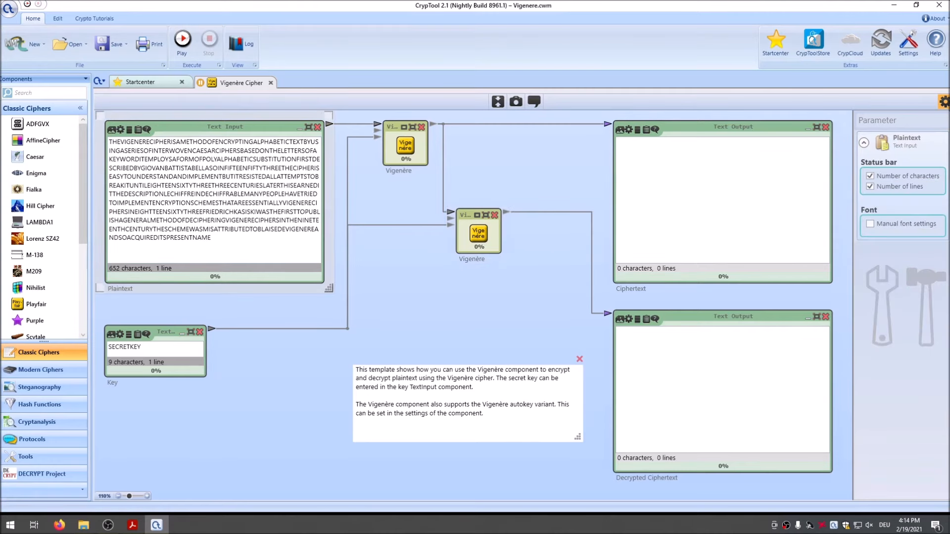
click(944, 102)
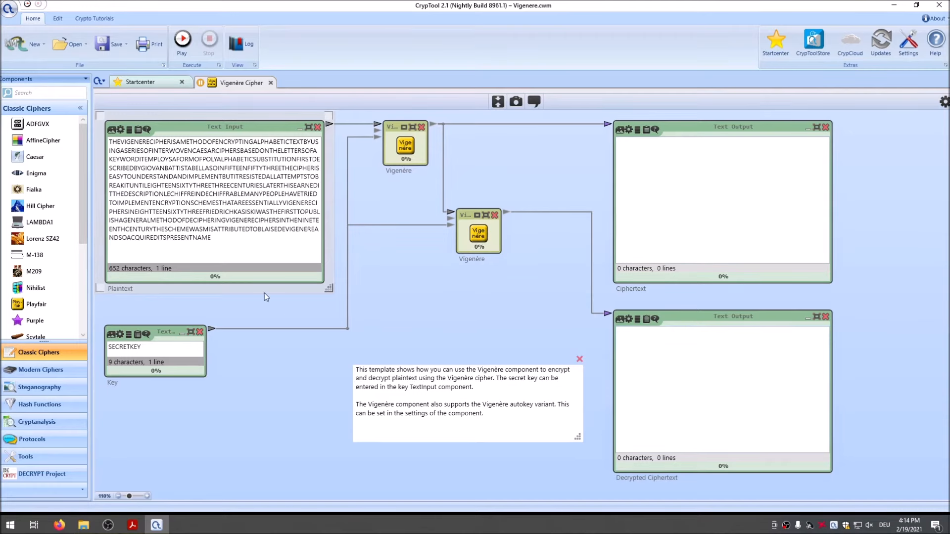
Run the Vigenère Cipher workspace and copy the entire ciphertext output.
click(182, 43)
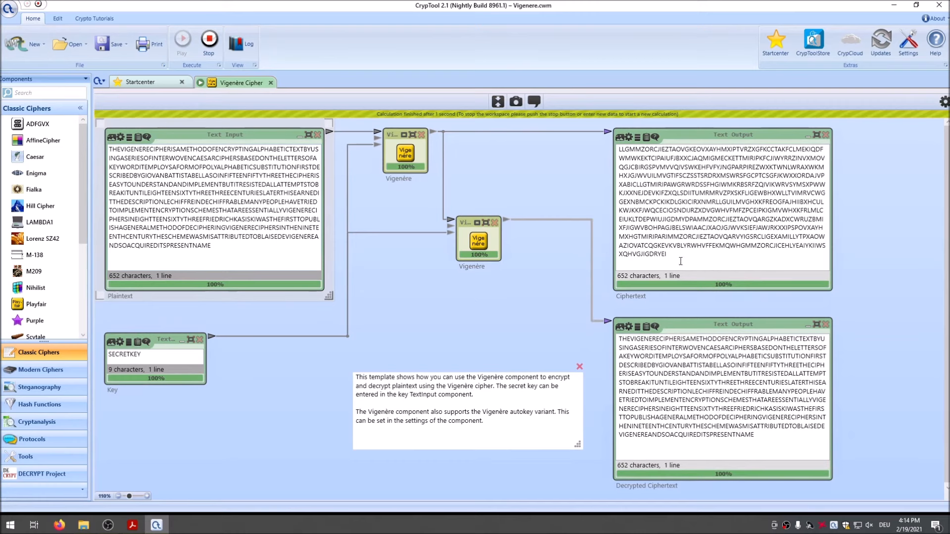
key(ctrl+a)
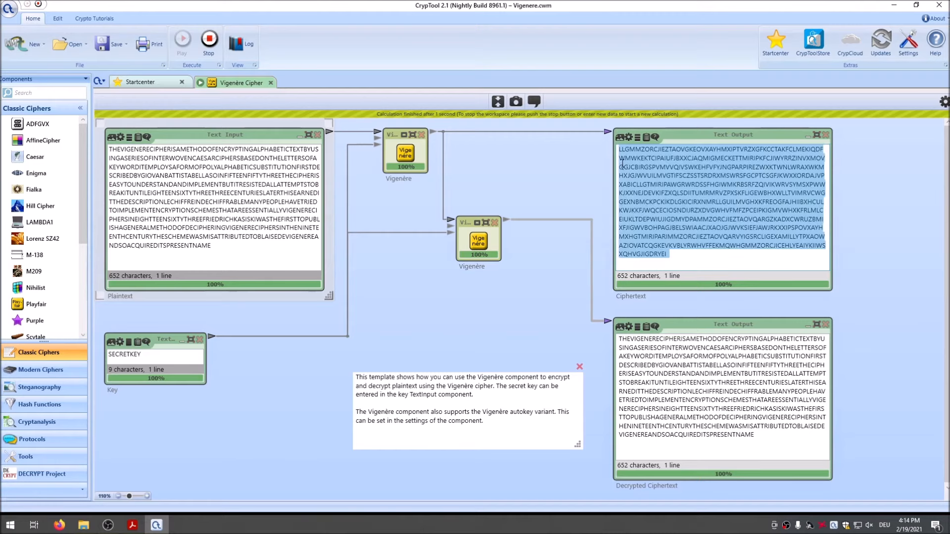
click(674, 238)
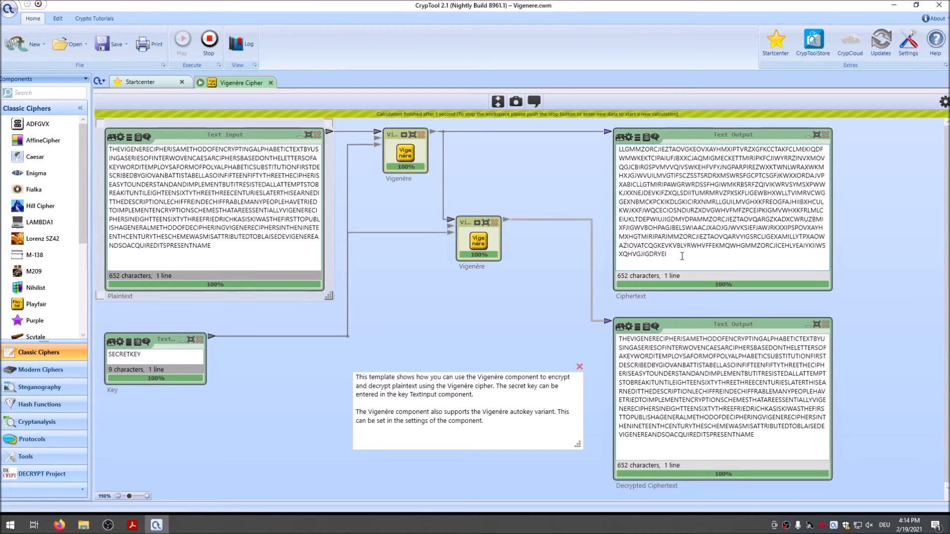
drag(682, 256, 623, 144)
key(ctrl+c)
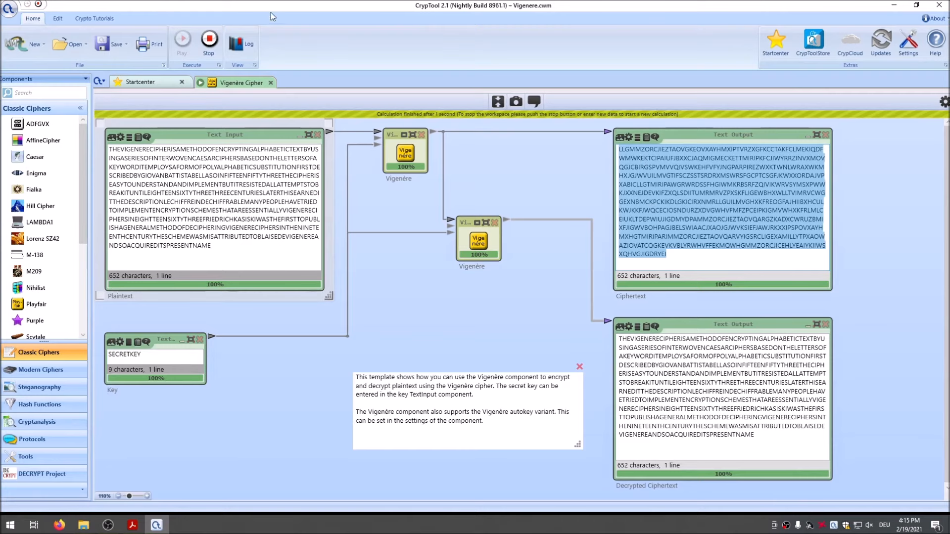
Open the Vigenère Analysis template and replace its sample ciphertext with the copied ciphertext.
click(143, 81)
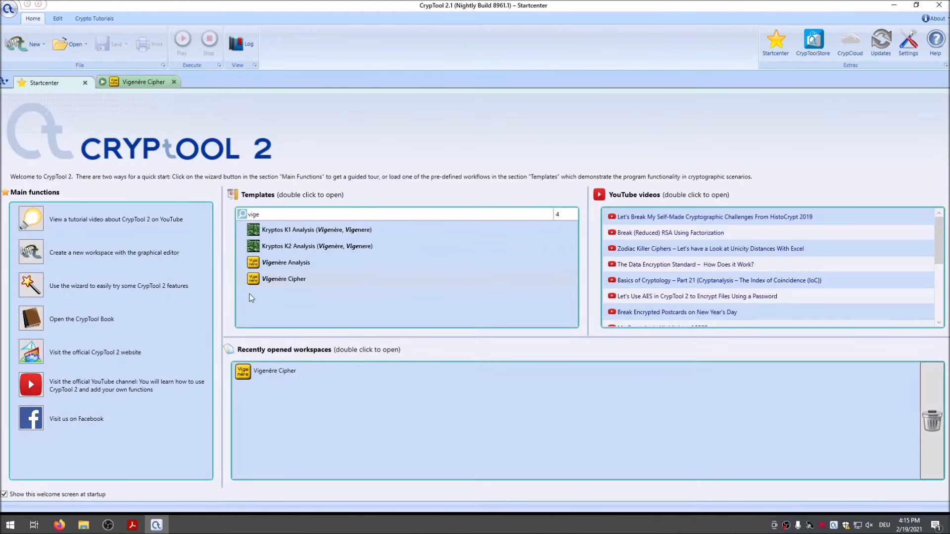
double_click(277, 263)
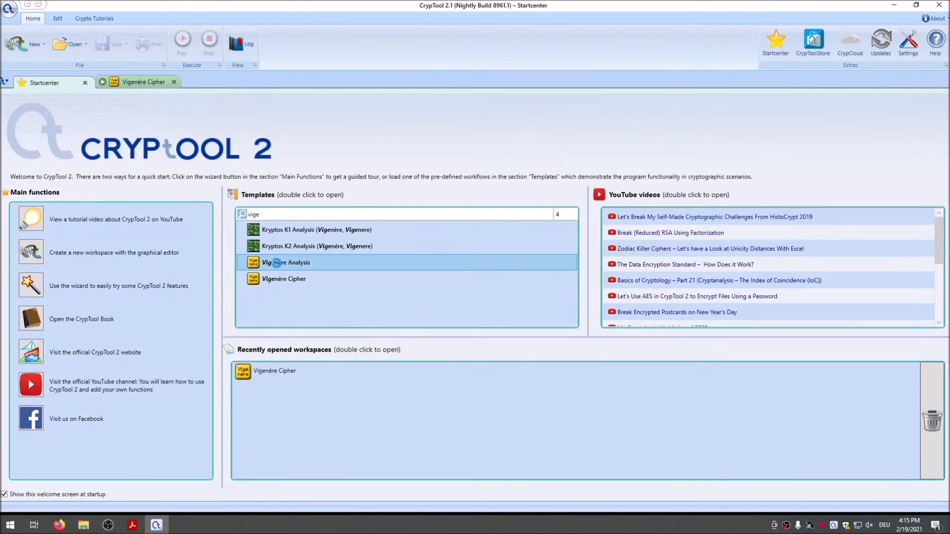
drag(234, 300, 107, 138)
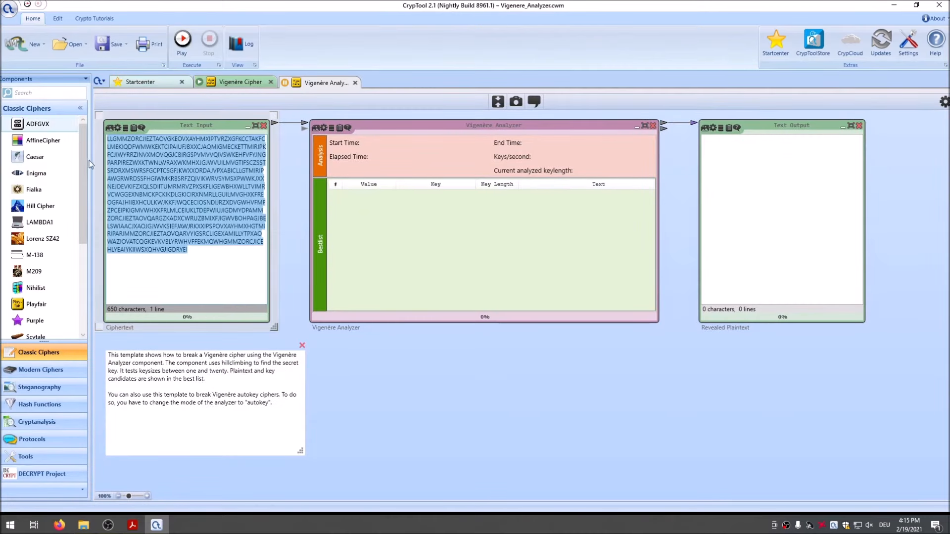
key(ctrl+v)
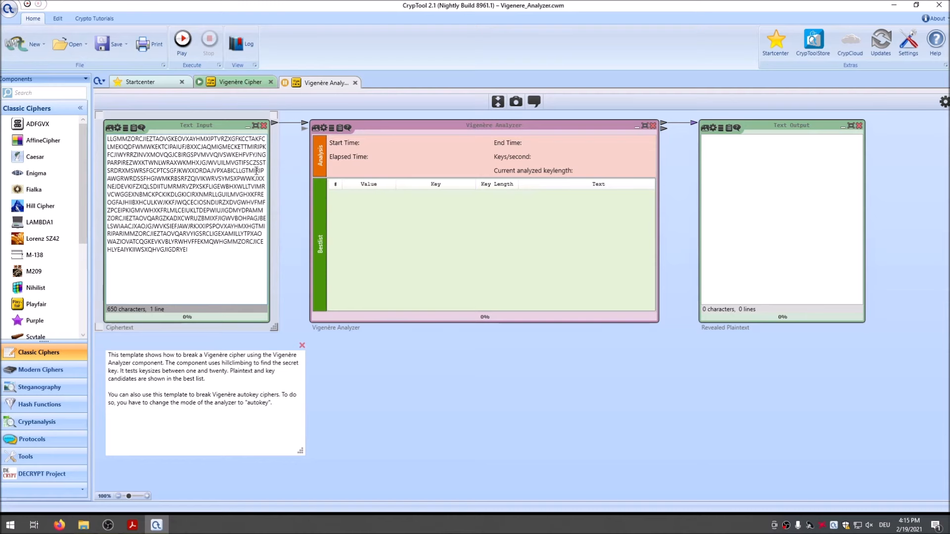
Review the Vigenère Analyzer's mode, key length bounds, restarts and language settings, and run the analysis.
click(494, 136)
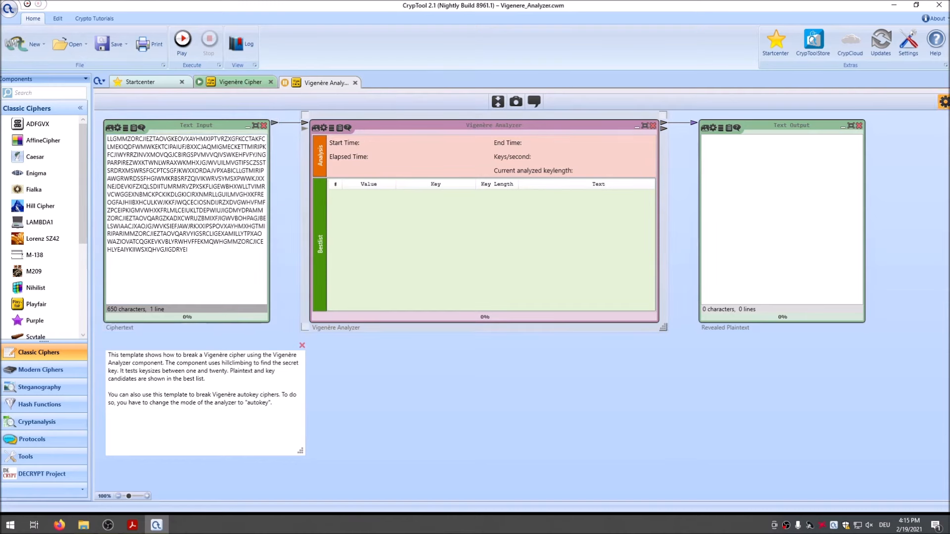
click(944, 102)
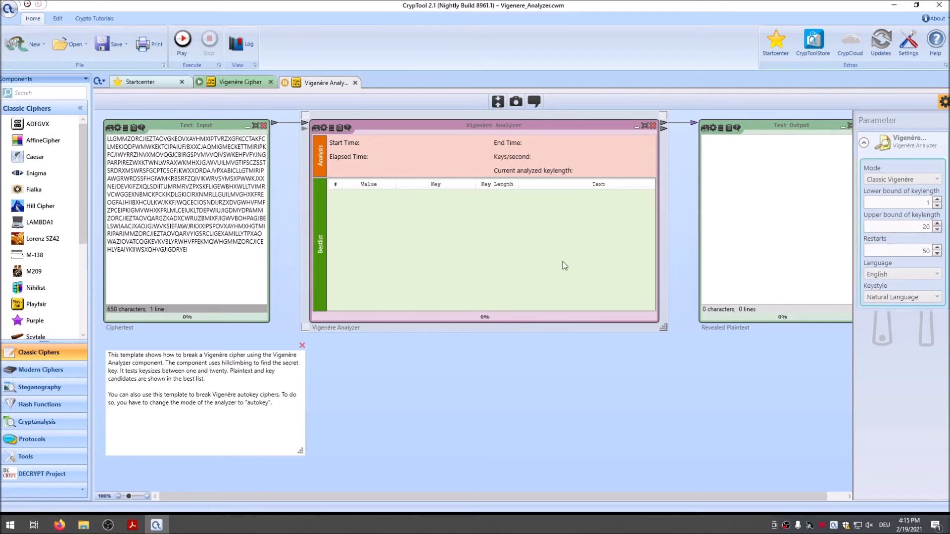
click(945, 102)
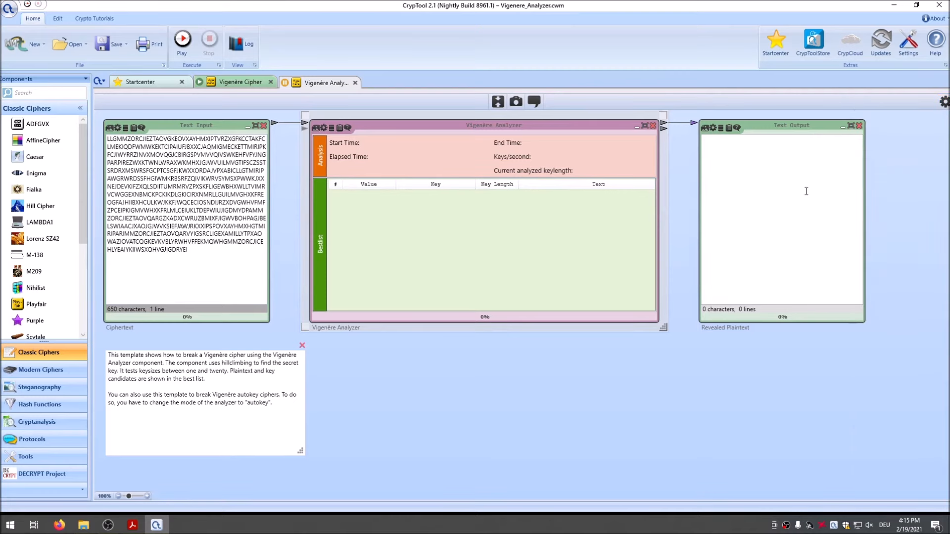
click(182, 45)
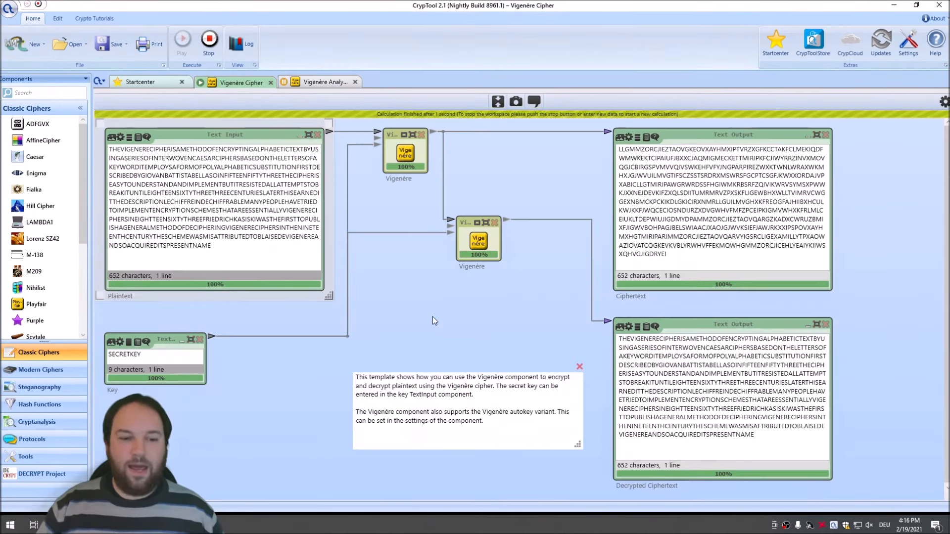
Stop the Vigenère Cipher workspace and wire a new Text Input component to the external alphabet inputs of both Vigenère components.
click(433, 316)
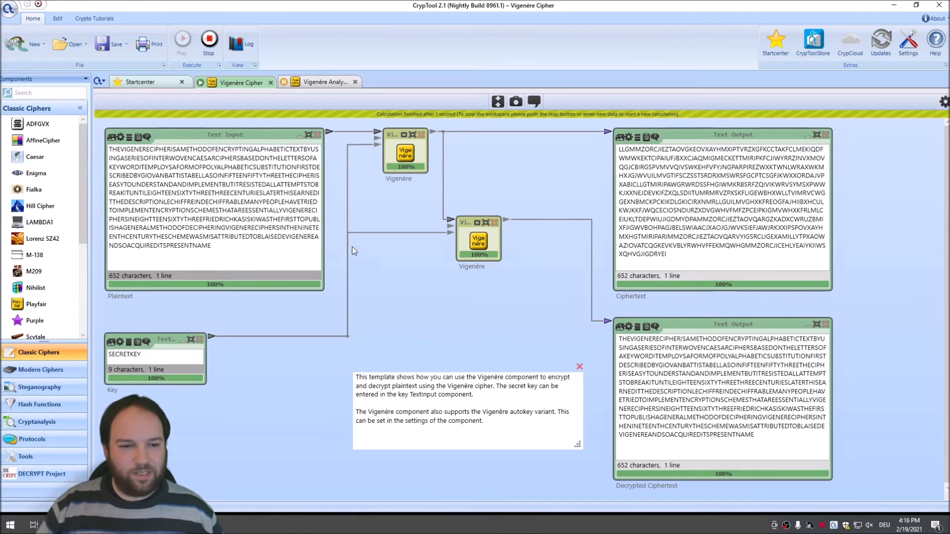
click(209, 43)
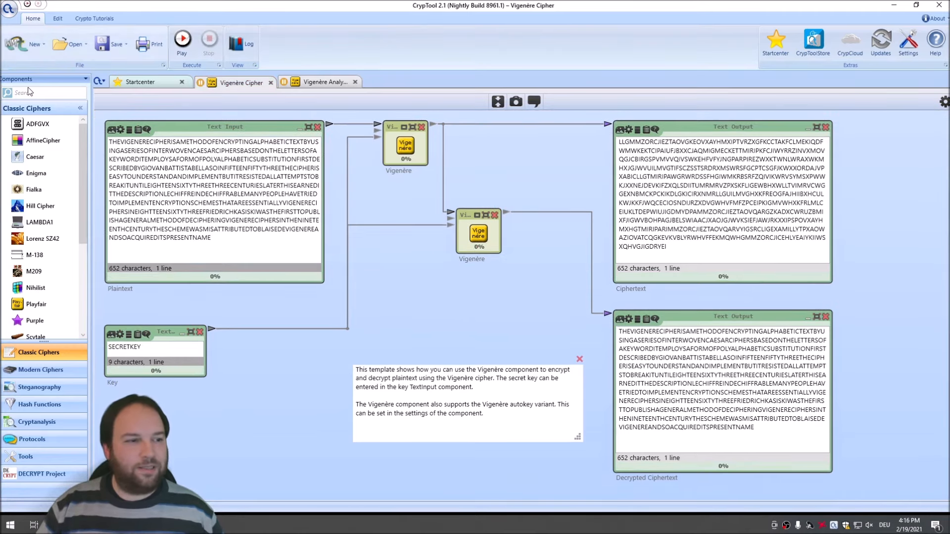
click(47, 93)
text(text)
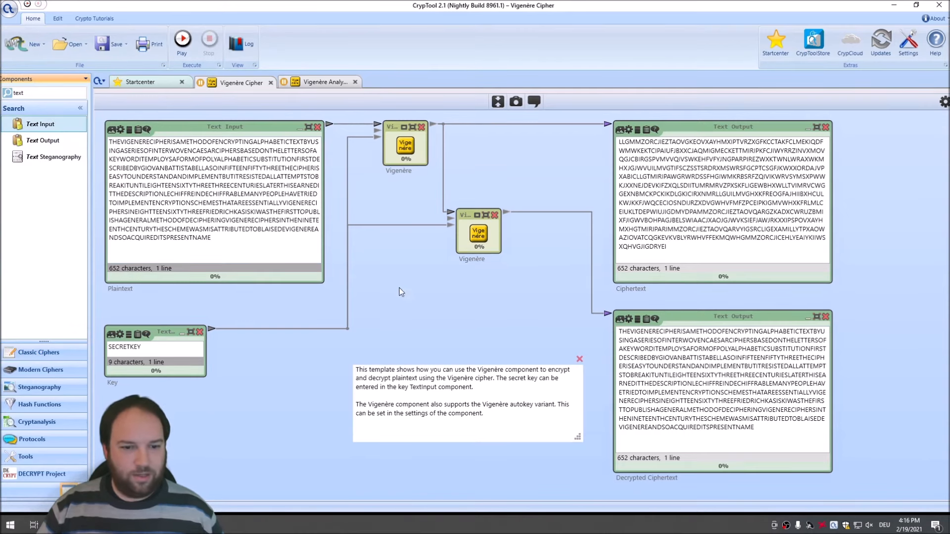
drag(399, 292, 494, 340)
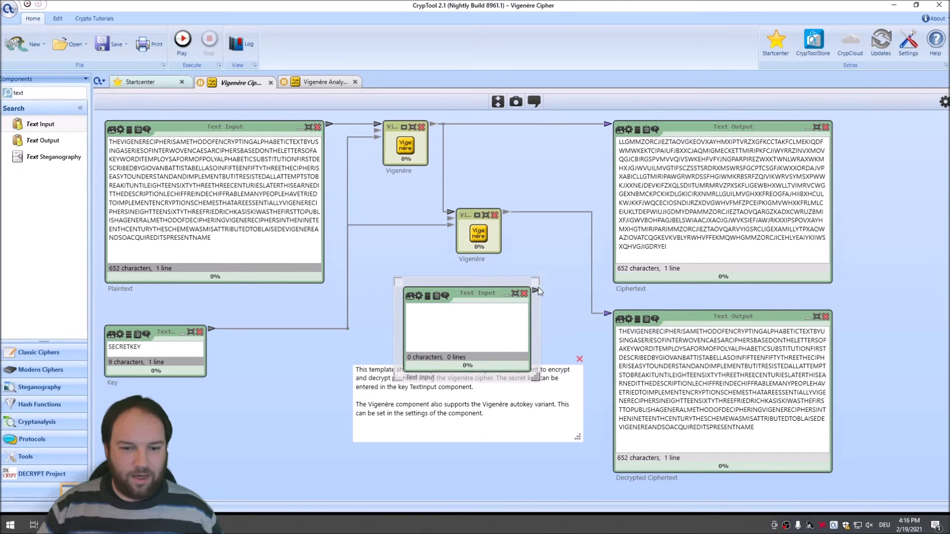
drag(536, 290, 377, 131)
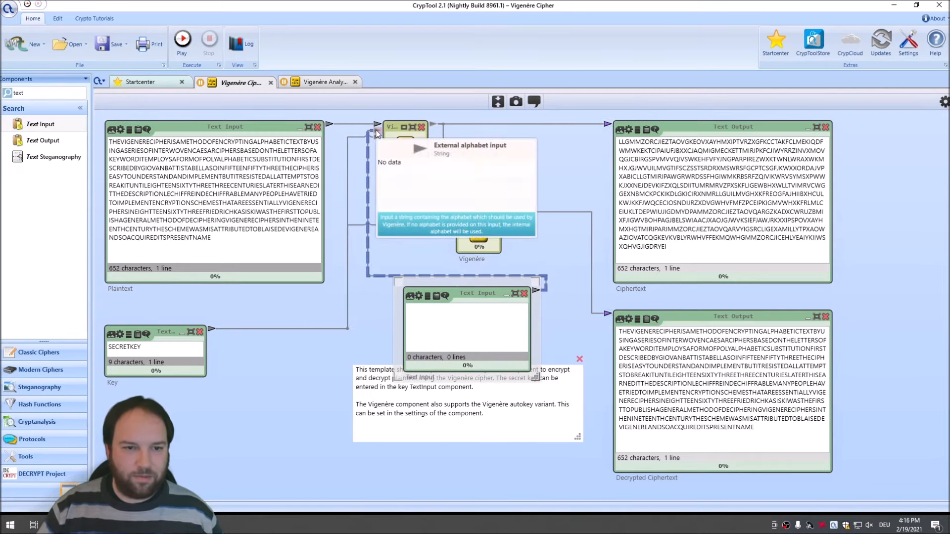
drag(536, 292, 450, 218)
Enter the alphabet ABCDEFGHIJKLMNOPQRSTUVWXYZ in the new Text Input and test the workspace with a short run.
click(449, 322)
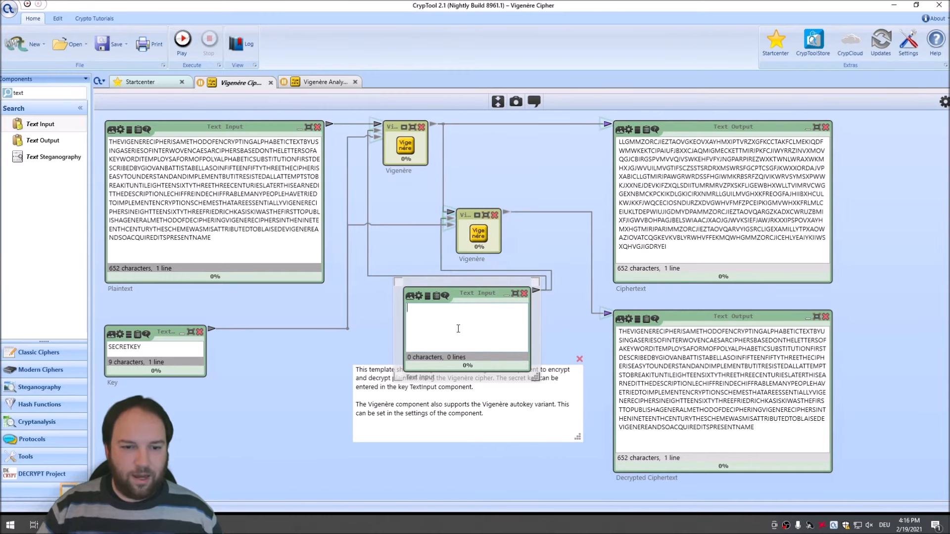
text(ABCDE)
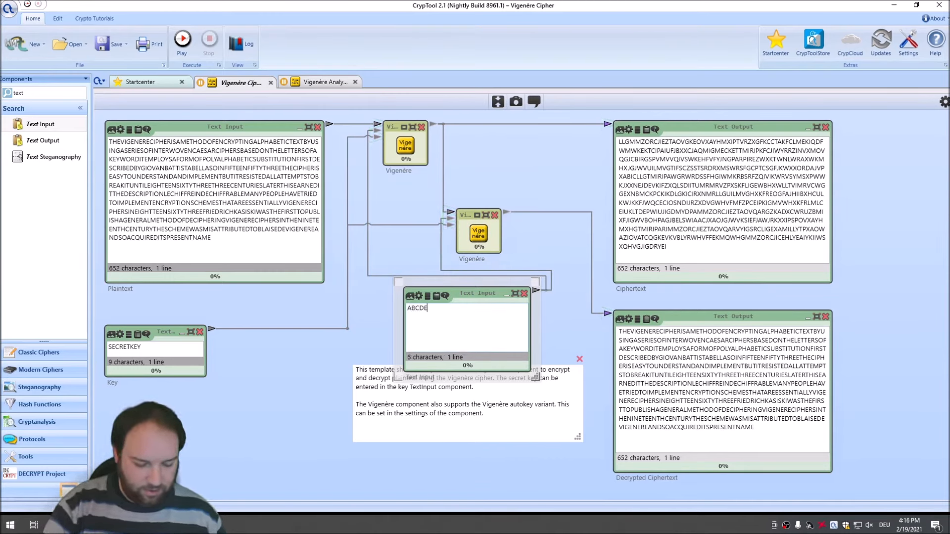
text(FGHIJ)
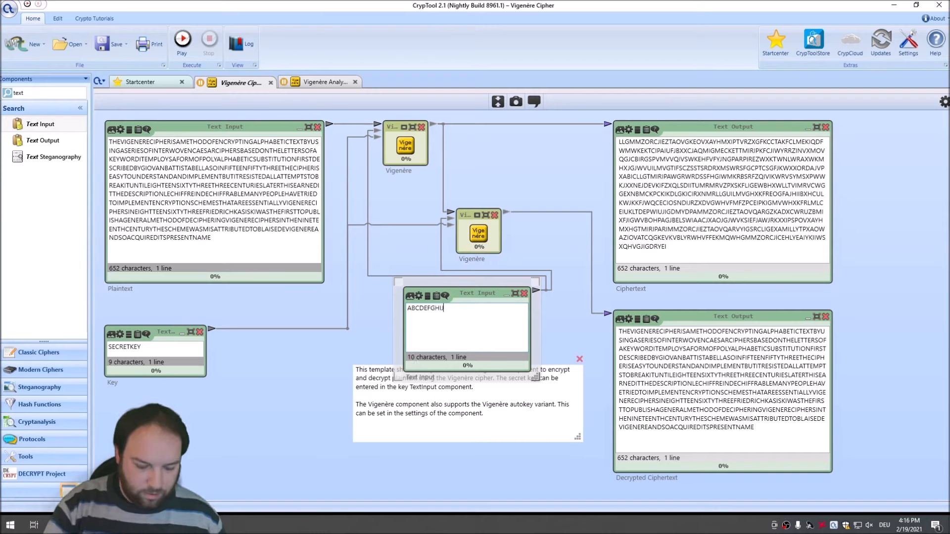
text(KLMNOPQRSTUVWXYZ)
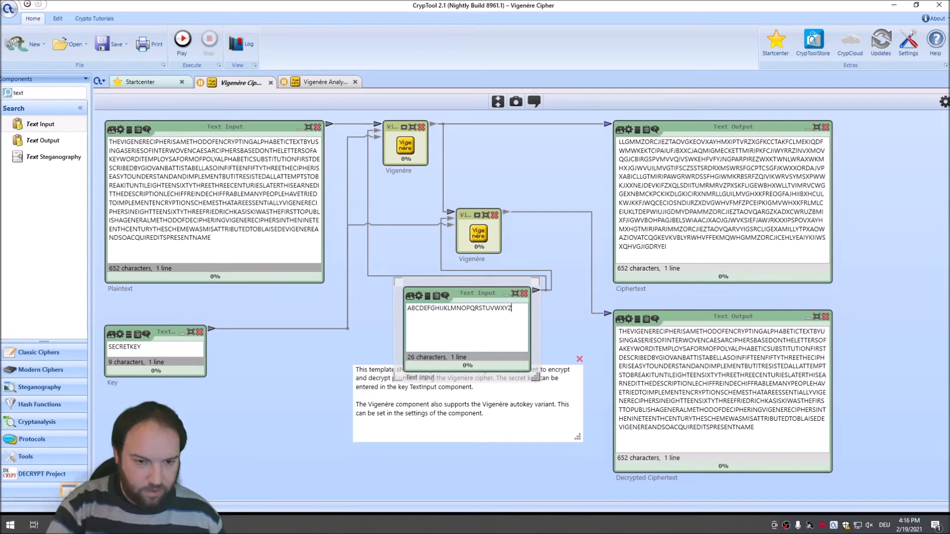
click(380, 312)
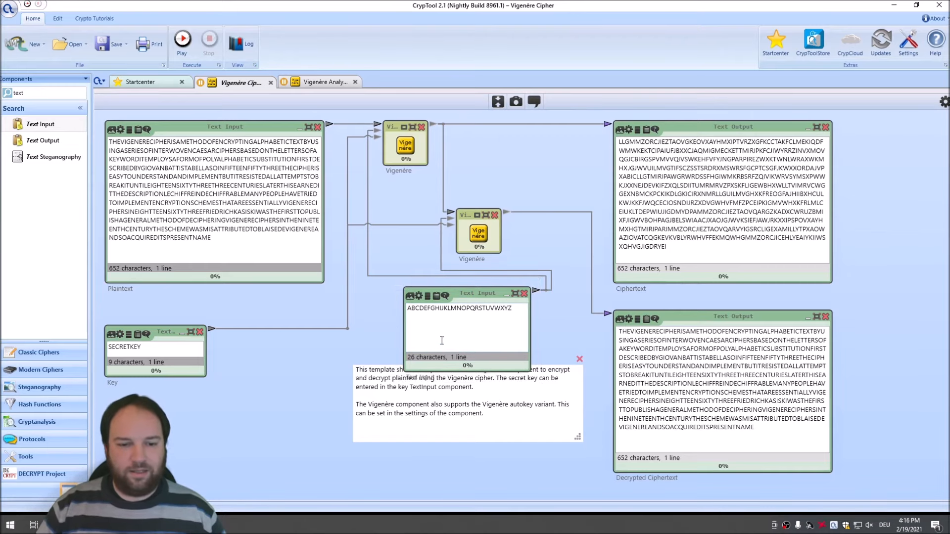
click(177, 48)
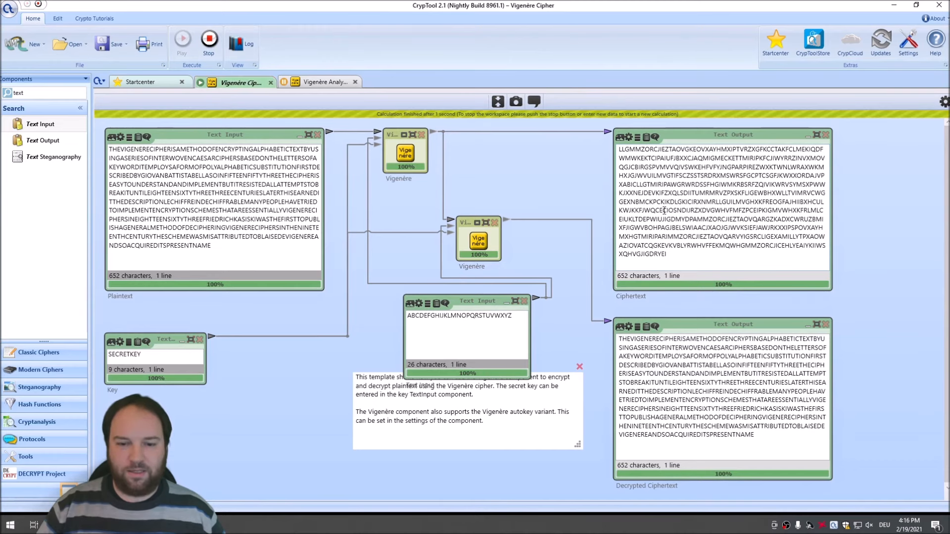
click(208, 40)
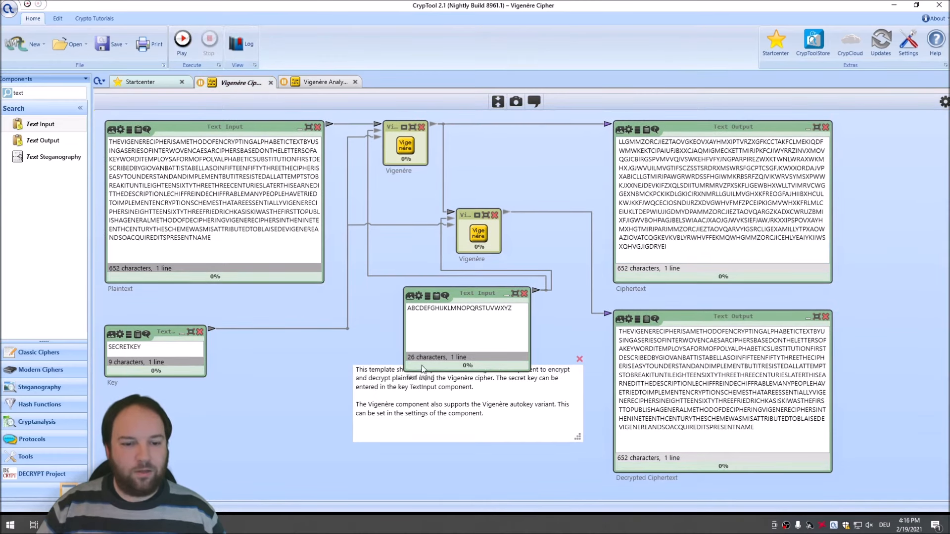
Remove the letters J and V from the alphabet in the new Text Input.
click(442, 310)
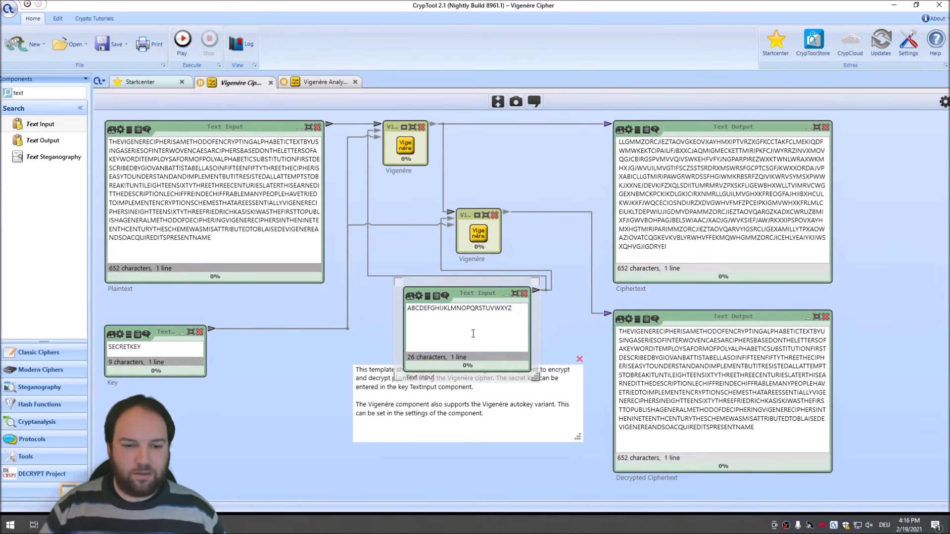
key(Delete)
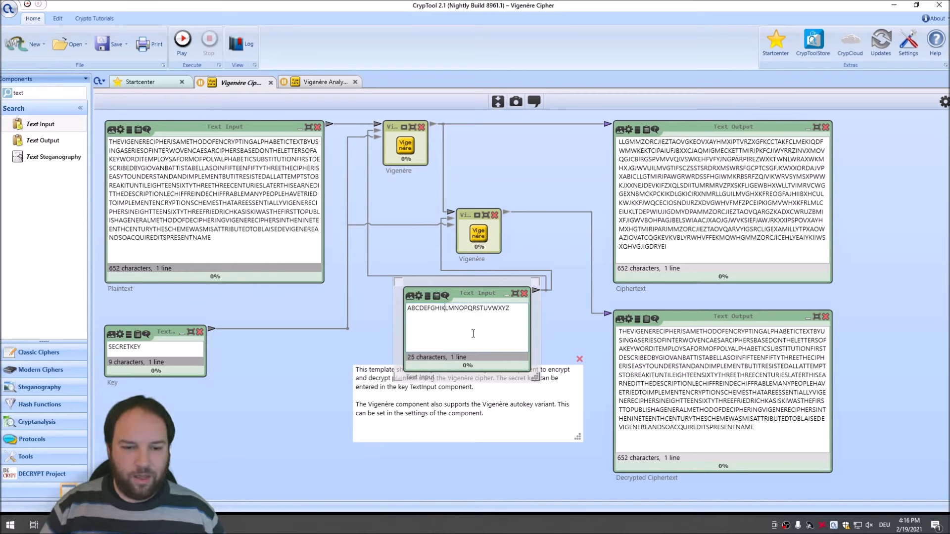
key(Delete)
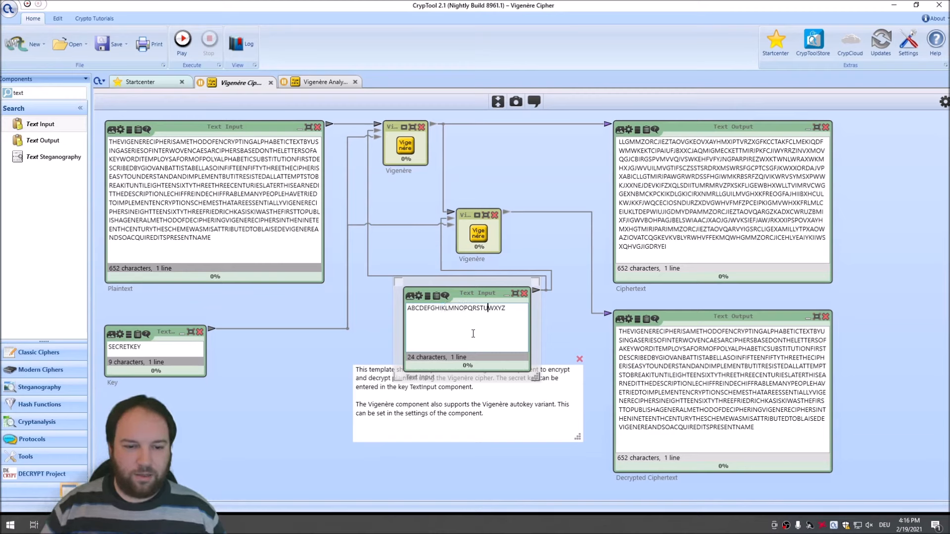
Copy the whole plaintext into a new Notepad document.
drag(224, 244, 75, 129)
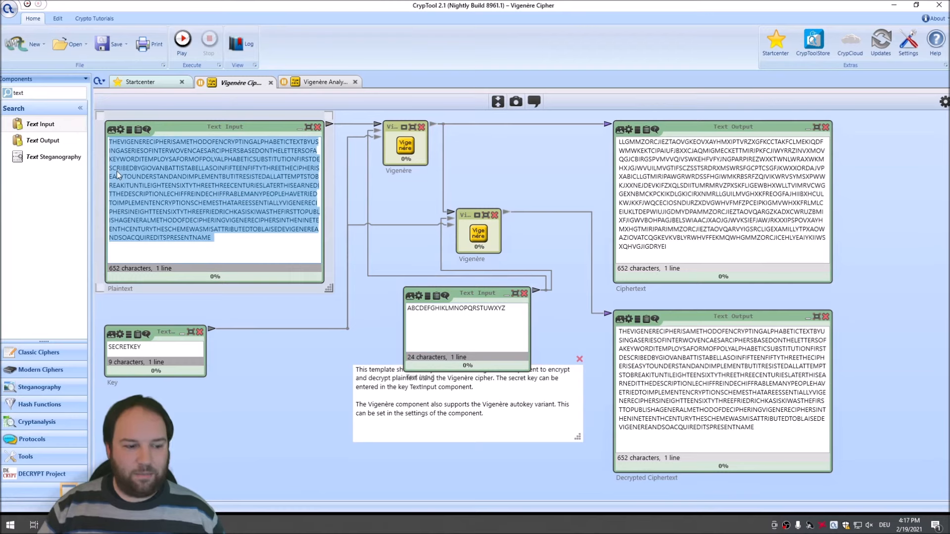
click(11, 526)
text(notepad)
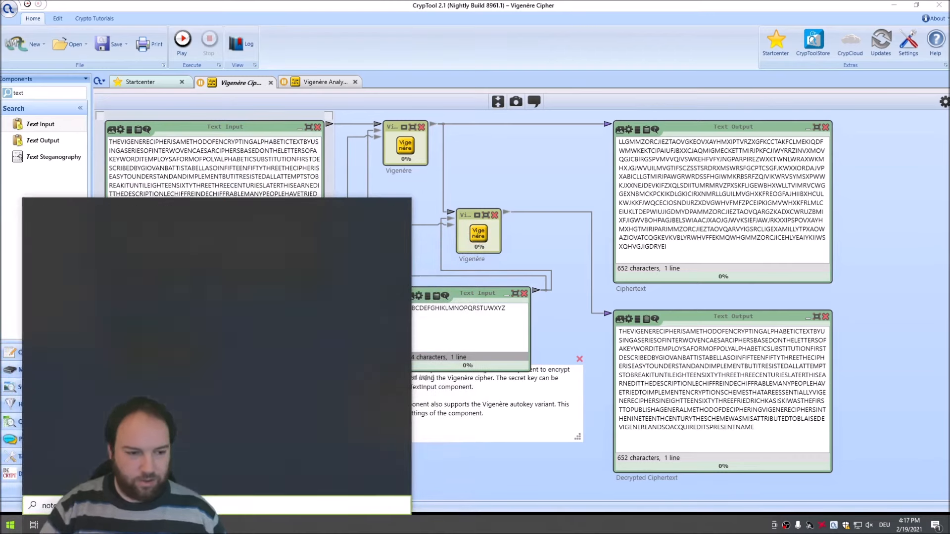
key(Return)
text(THEVIGENERECIPHERISAMETHODOFENCRYPTINGALPHABETICTEXTBYUSINGASERIESOFINTERWOVENCAESARCIPHERSBASEDONTHELETTERSOFAKEYWORDITEMPLOYSAFORMOFPOLYALPHABETICSUBSTITUTIONFIRSTDESCRIBEDBYGIOVANBATTISTABELLASOINFIFTEENFIFTYTHREETHECIPHERISEASYTOUNDERSTANDANDIMPLEMENTBUTITRESISTEDALLATTEMPTSTOBREAKITUNTILEIGHTEENSIXTYTHREETHREECENTURIESLATERTHISEARNEDITTHEDESCRIPTIONLECHIFFREINDECHIFFRABLEMANYPEOPLEHAVETRIEDTOIMPLEMENTENCRYPTIONSCHEMESTHATAREESSENTIALLYVIGENERECIPHERSINEIGHTTEENSIXTYTHREEFRIEDRICHKASISKIWASTHEFIRSTTOPUBLISHAGENERALMETHODOFDECIPHERINGVIGENERECIPHERSINTHENINETEENTHCENTURYTHESCHEMEWASMISATTRIBUTEDTOBLAISEDEVIGENEREANDSOACQUIREDITSPRESENTNAME)
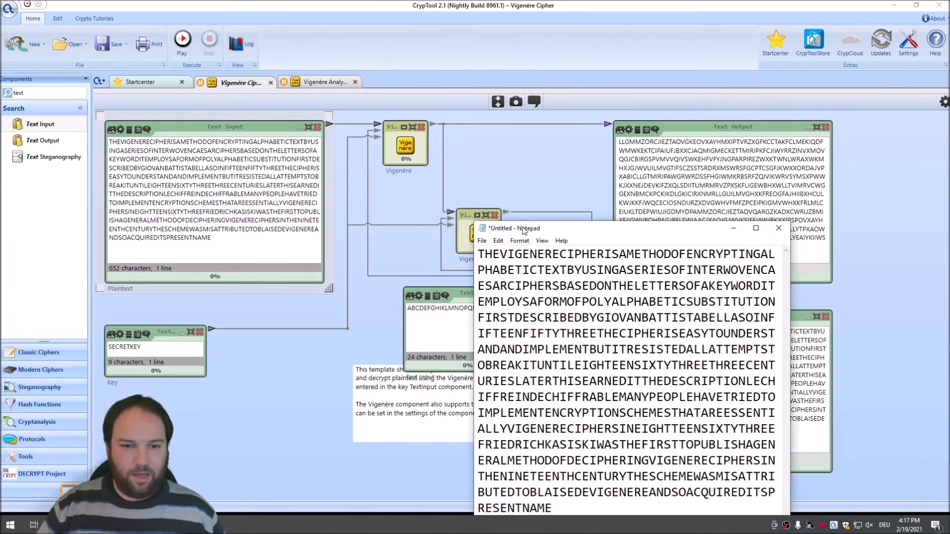
Replace every J with I and every V with U throughout the Notepad text.
drag(523, 231, 497, 172)
click(472, 181)
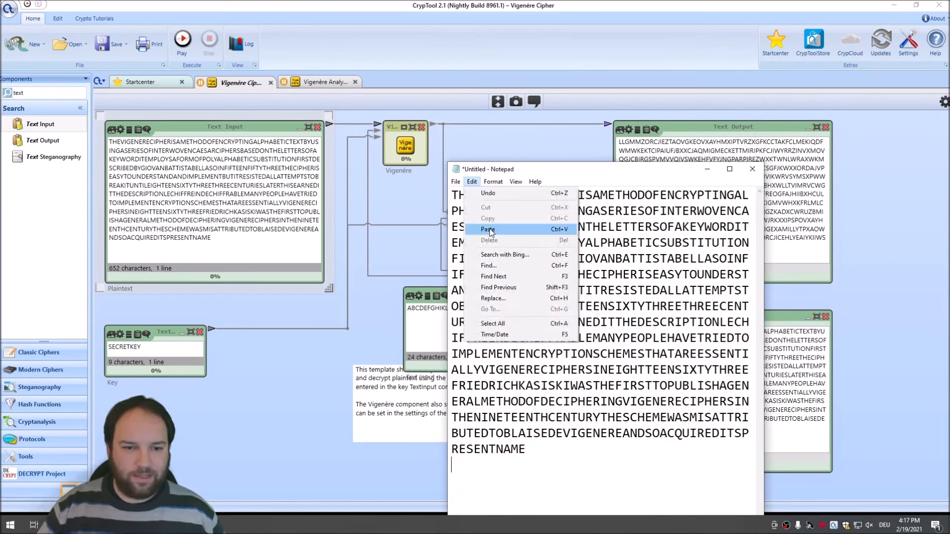
click(493, 299)
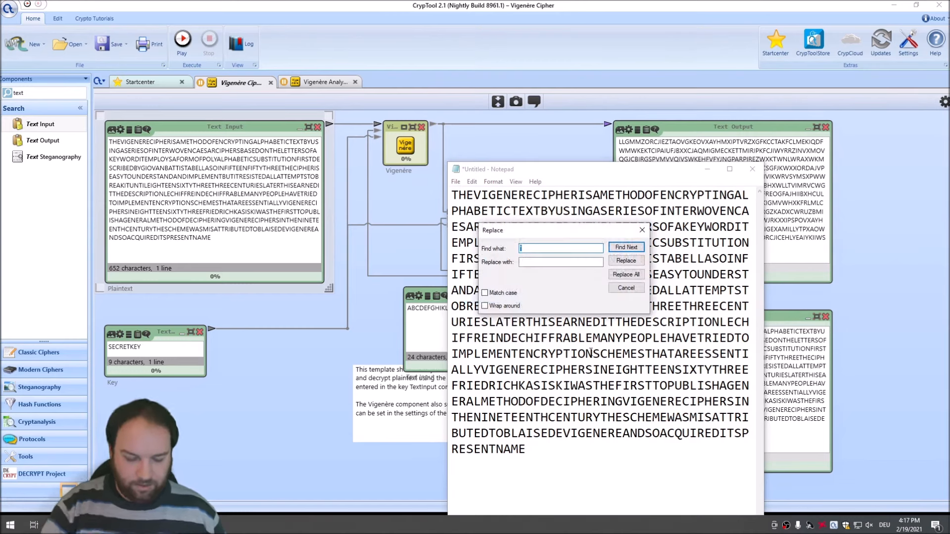
click(626, 274)
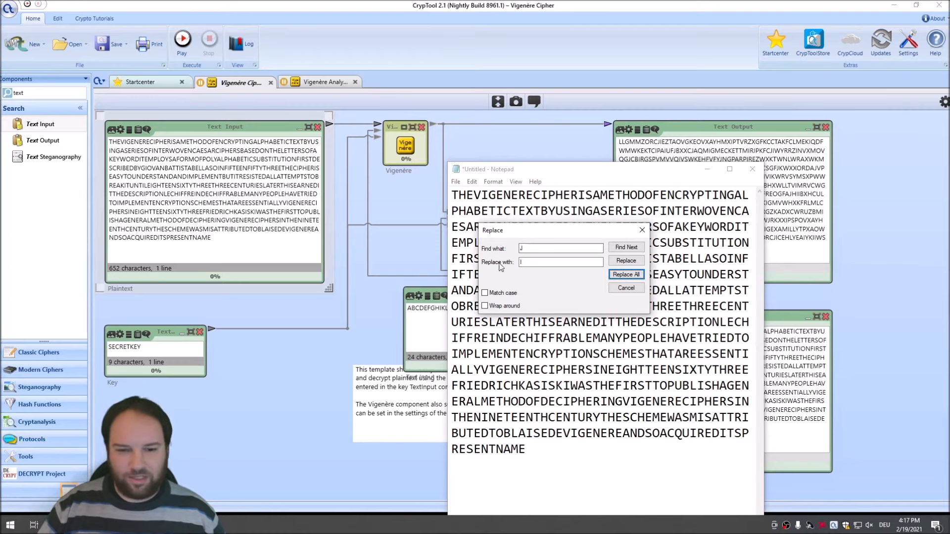
drag(527, 248, 401, 251)
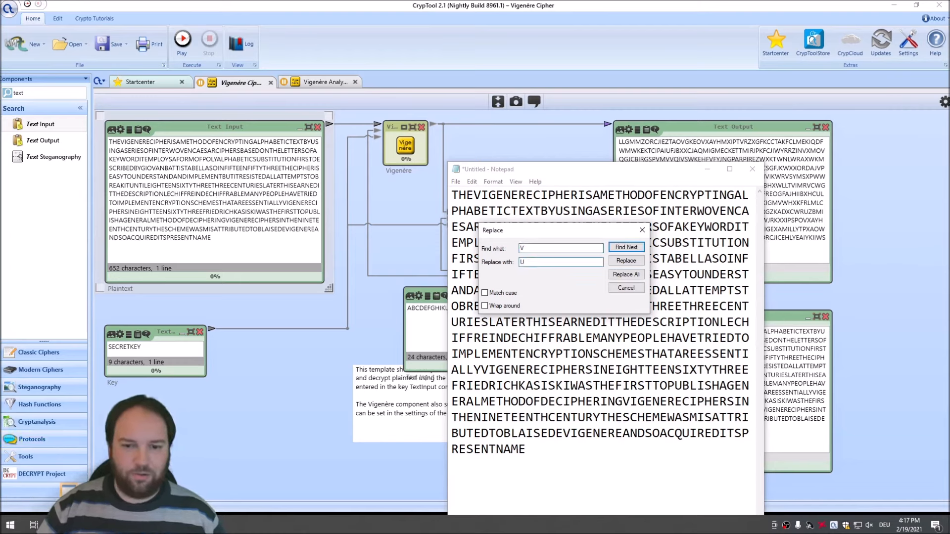
click(626, 274)
key(Escape)
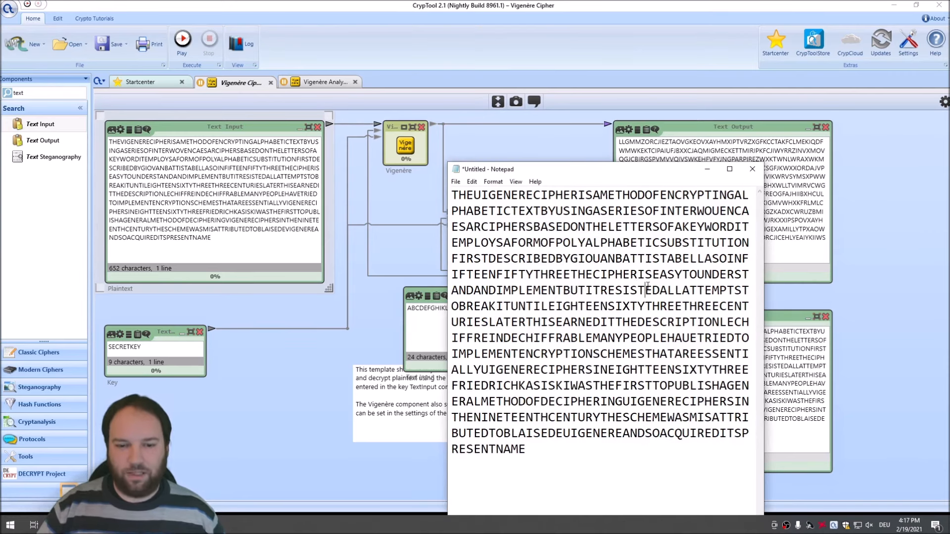
Copy the whole modified Notepad text and paste it over the plaintext in the Vigenère Cipher workspace.
key(ctrl+a)
key(ctrl+c)
click(707, 169)
click(230, 243)
drag(236, 244, 58, 127)
key(ctrl+v)
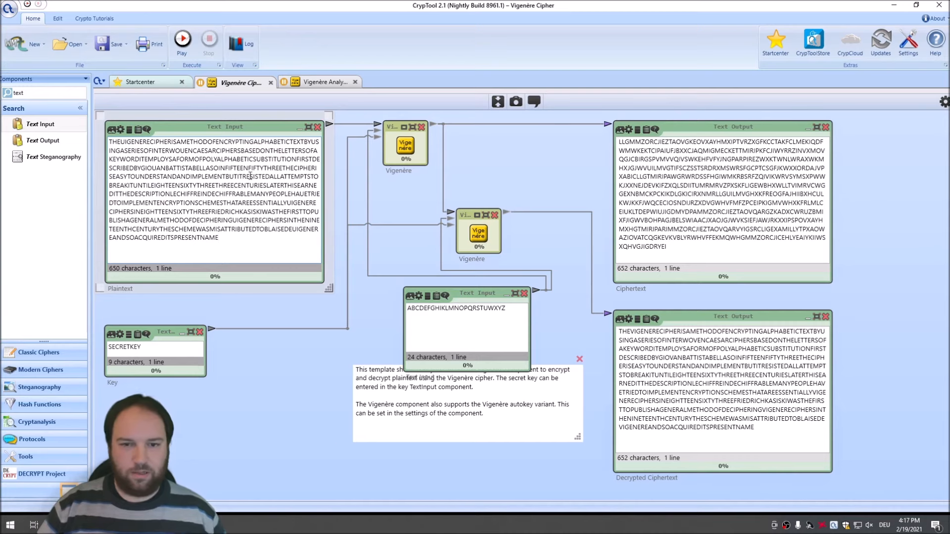
Run the Vigenère Cipher workspace and check the first words of the decrypted ciphertext.
click(181, 47)
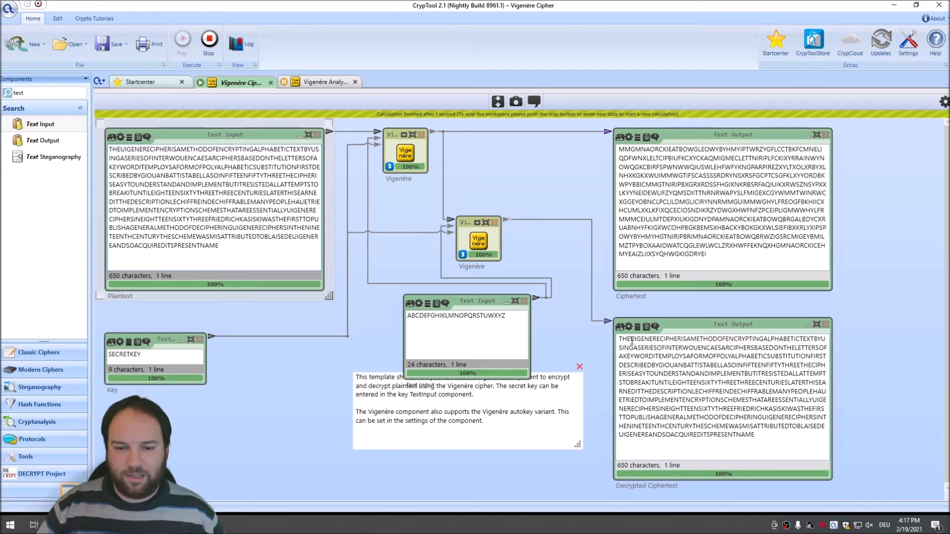
drag(631, 340, 635, 340)
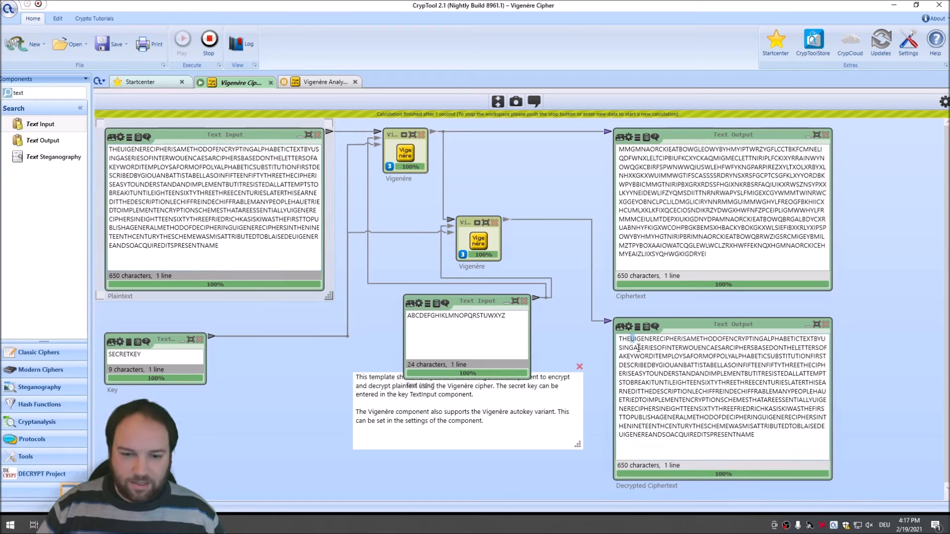
drag(631, 340, 660, 340)
click(660, 348)
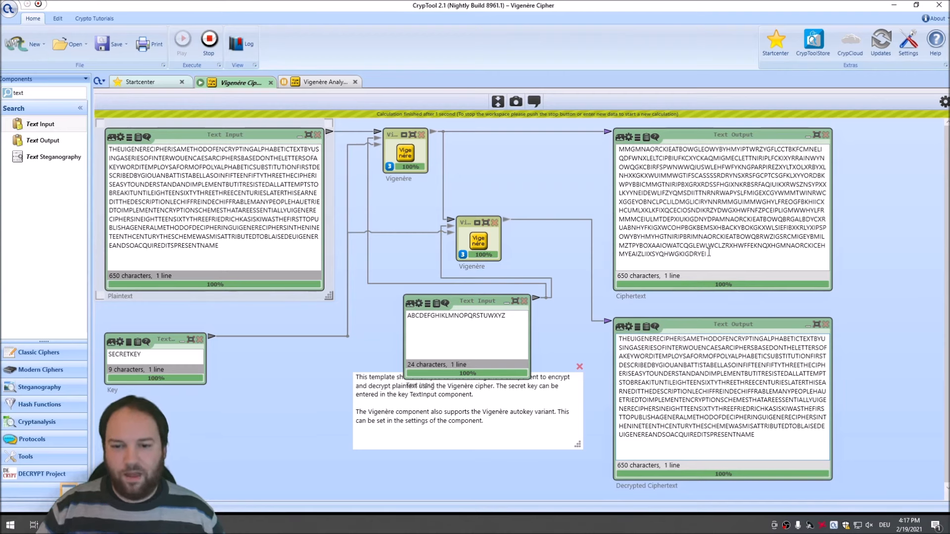
Copy the whole new ciphertext and paste it over the ciphertext in the Vigenère Analysis workspace.
drag(723, 260, 619, 148)
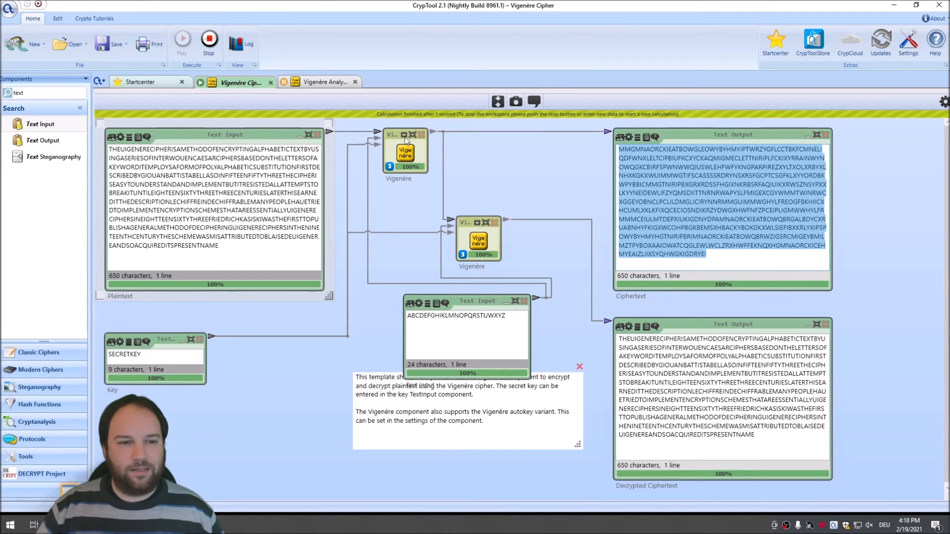
click(332, 82)
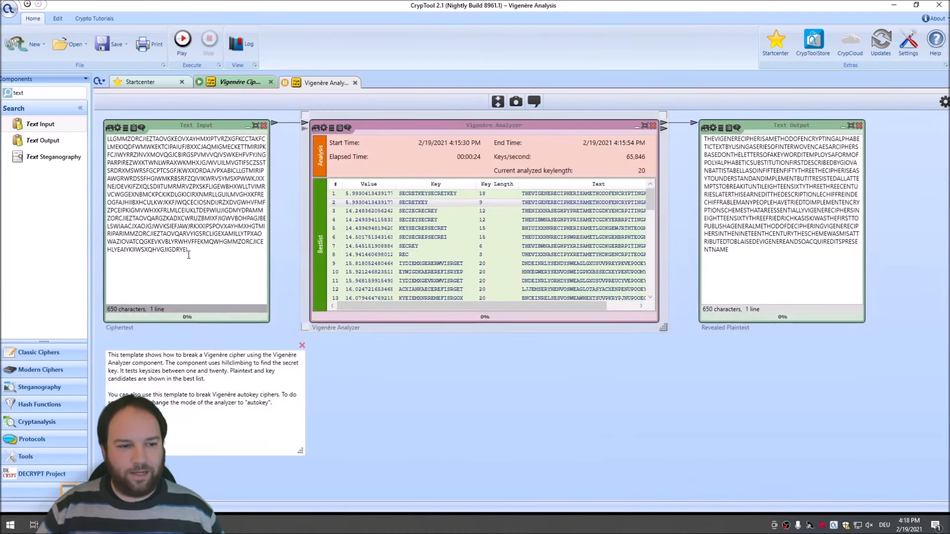
drag(196, 253, 108, 137)
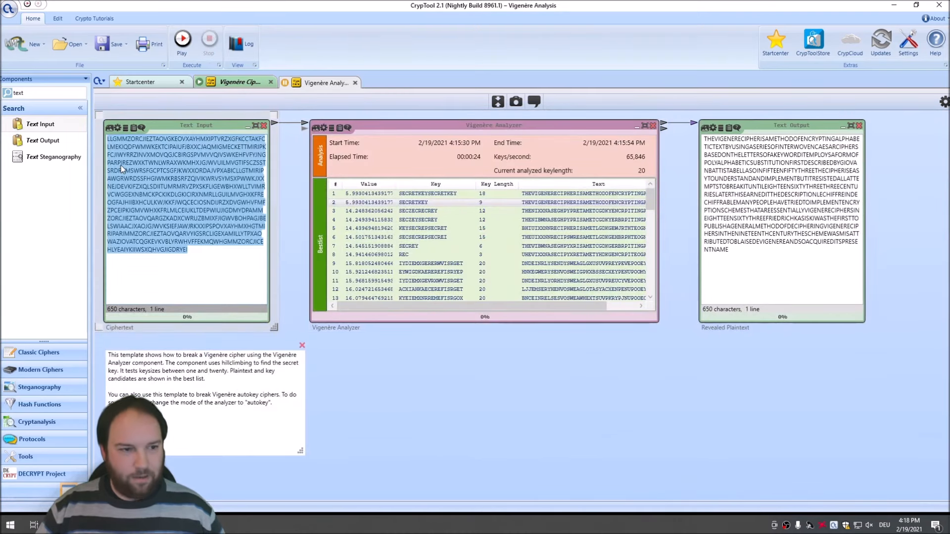
key(ctrl+v)
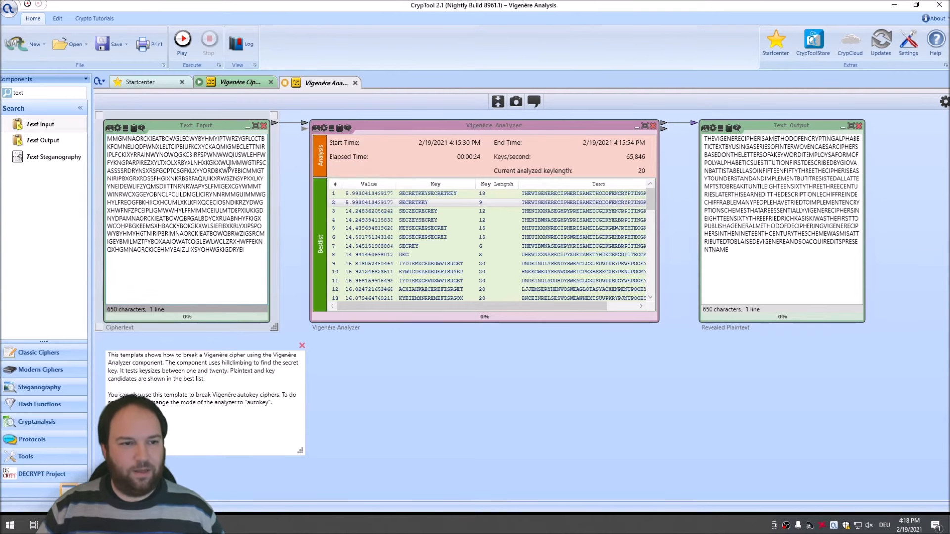
Run the analysis without a custom alphabet, show the plaintext for the 9-letter key TECRFUKEY, and stop the run.
click(182, 41)
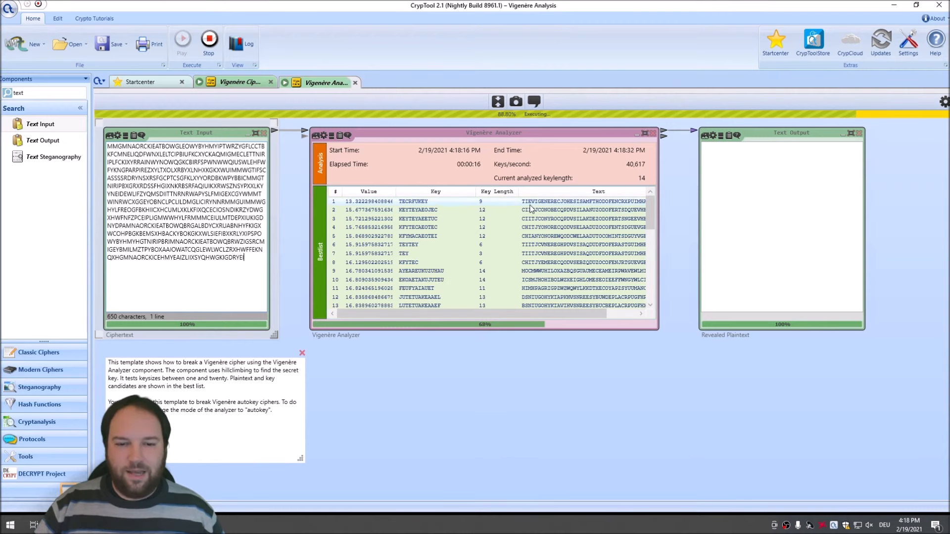
double_click(420, 202)
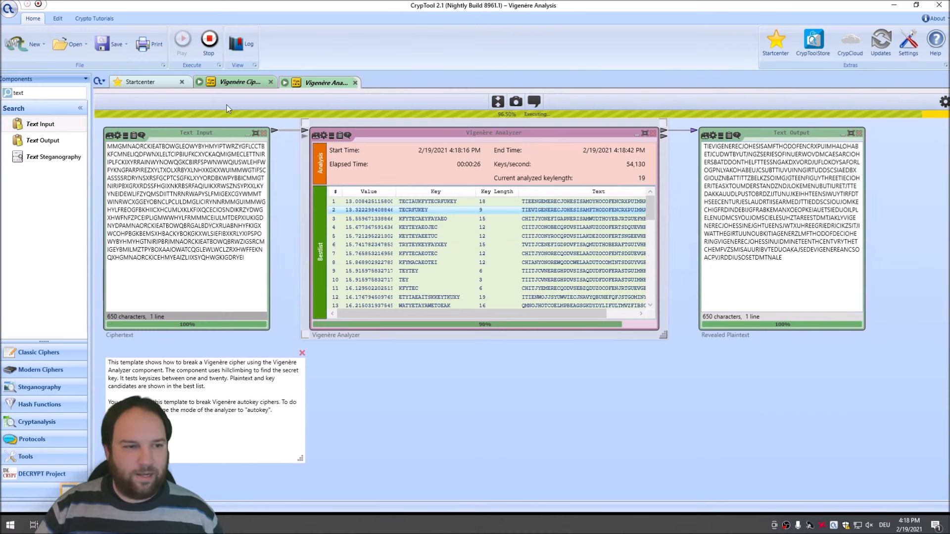
click(207, 42)
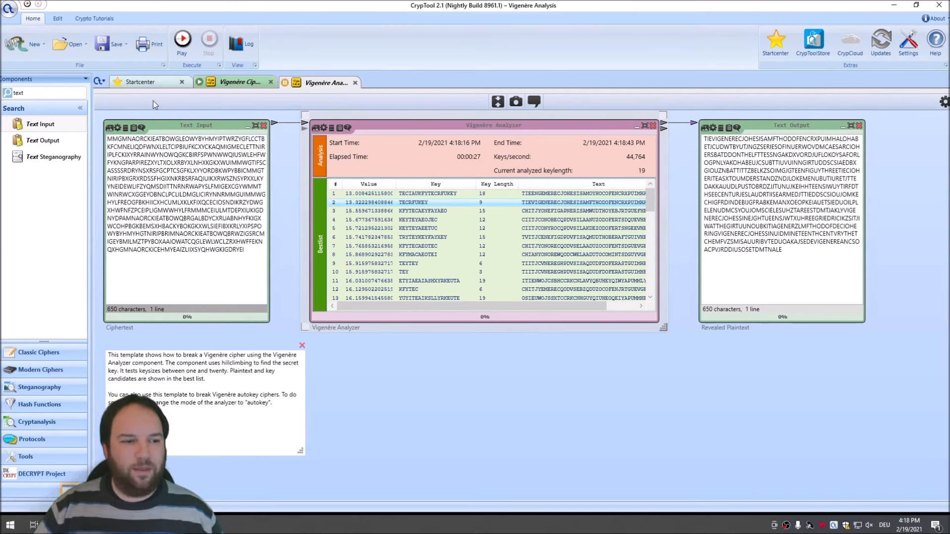
Copy the alphabet Text Input from the Vigenère Cipher workspace into Vigenère Analysis and connect it to the analyzer's free alphabet input.
click(236, 83)
click(476, 311)
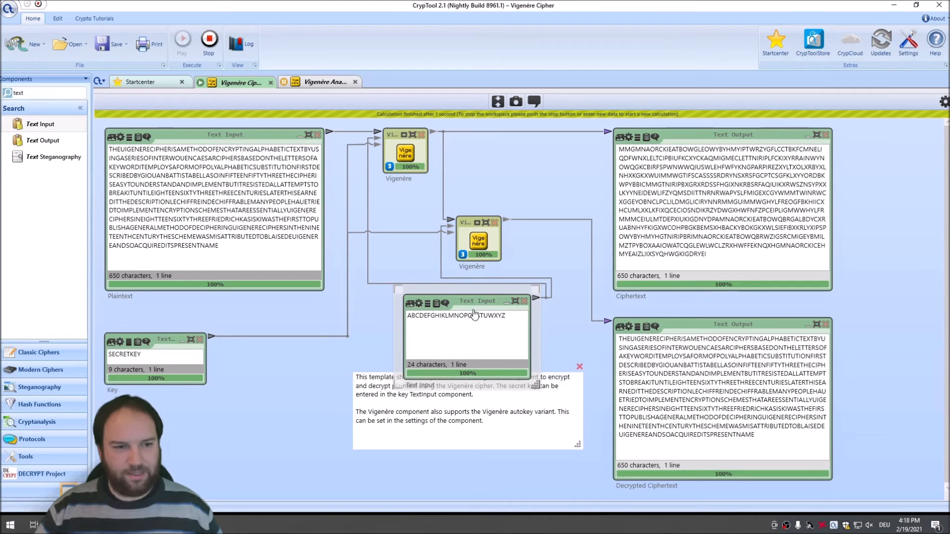
click(309, 83)
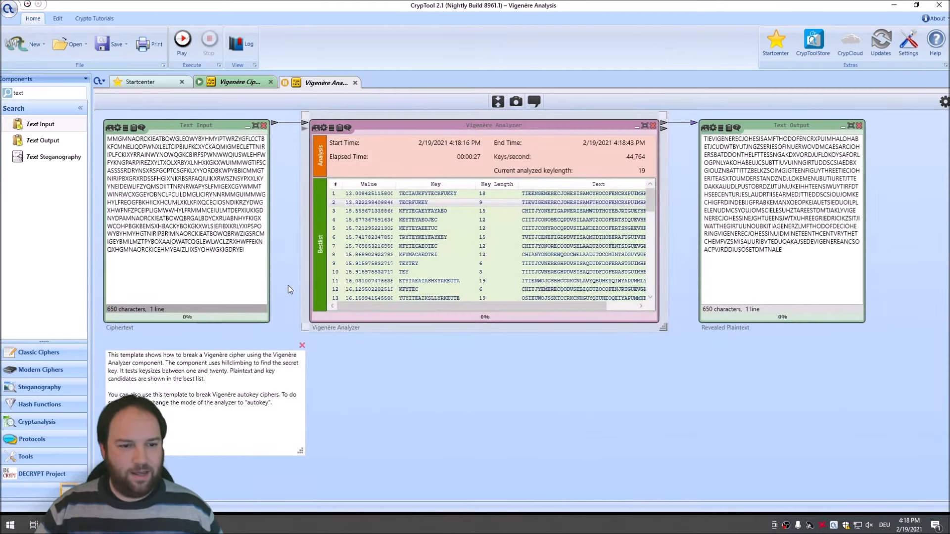
key(ctrl+v)
drag(463, 303, 401, 371)
drag(459, 367, 302, 128)
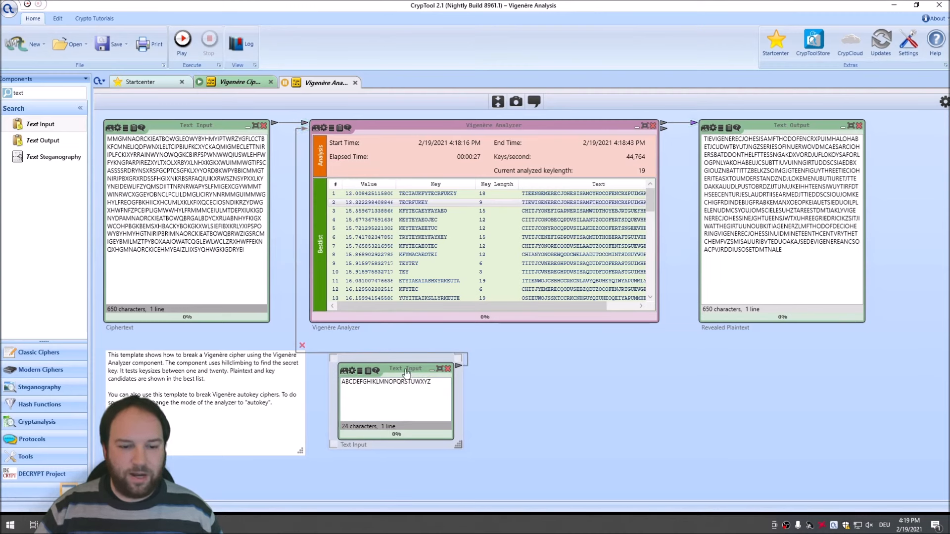
double_click(430, 381)
click(596, 420)
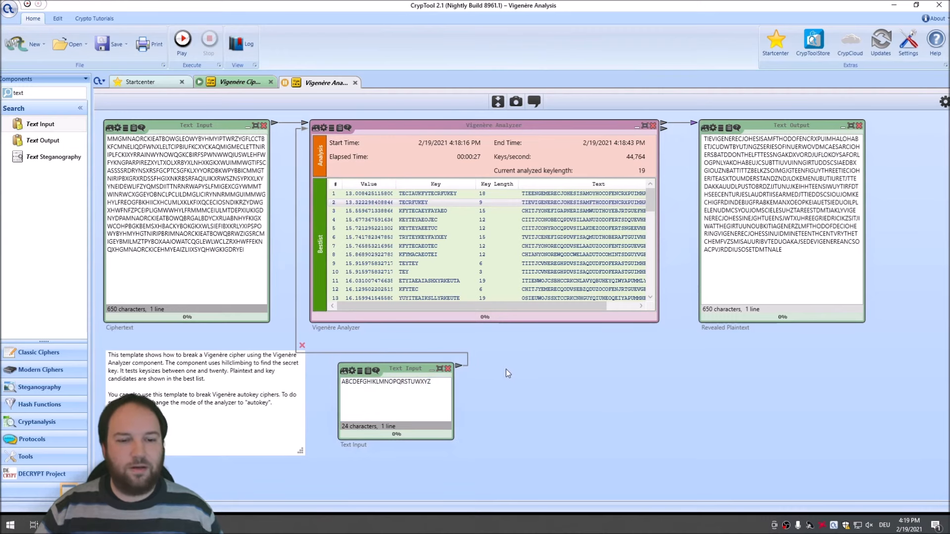
key(F5)
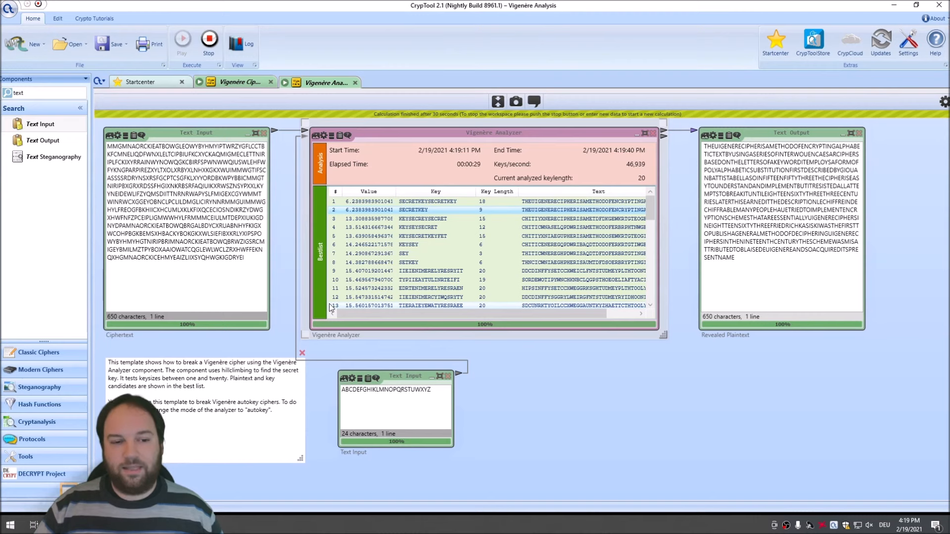
click(281, 300)
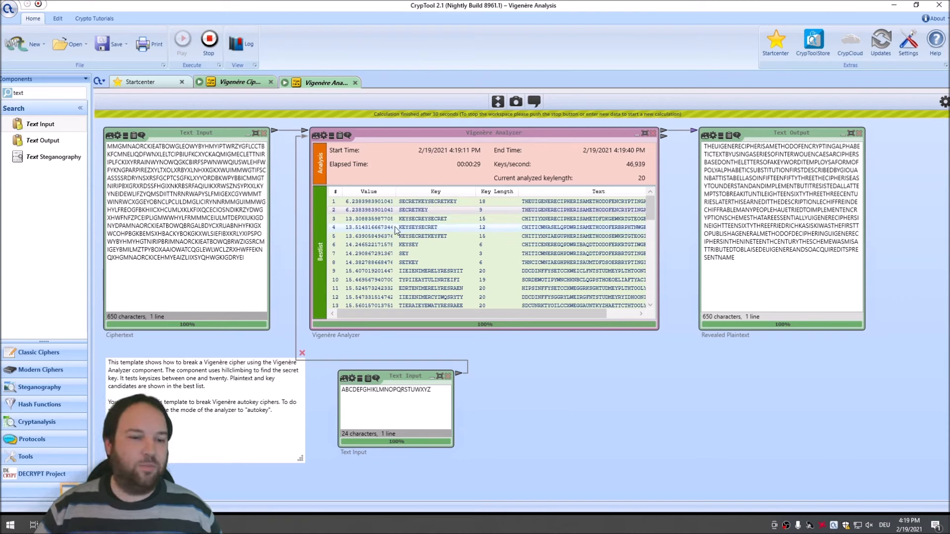
drag(396, 192, 404, 196)
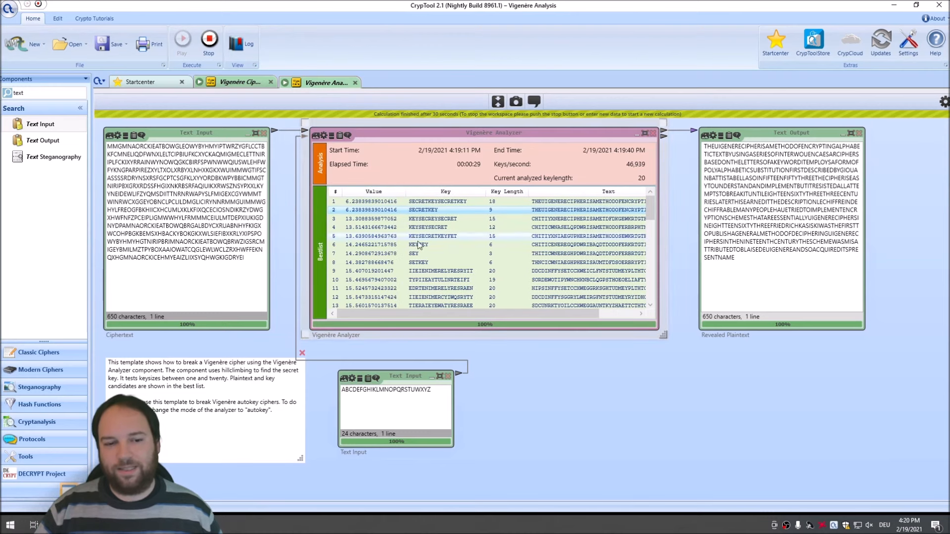
click(290, 285)
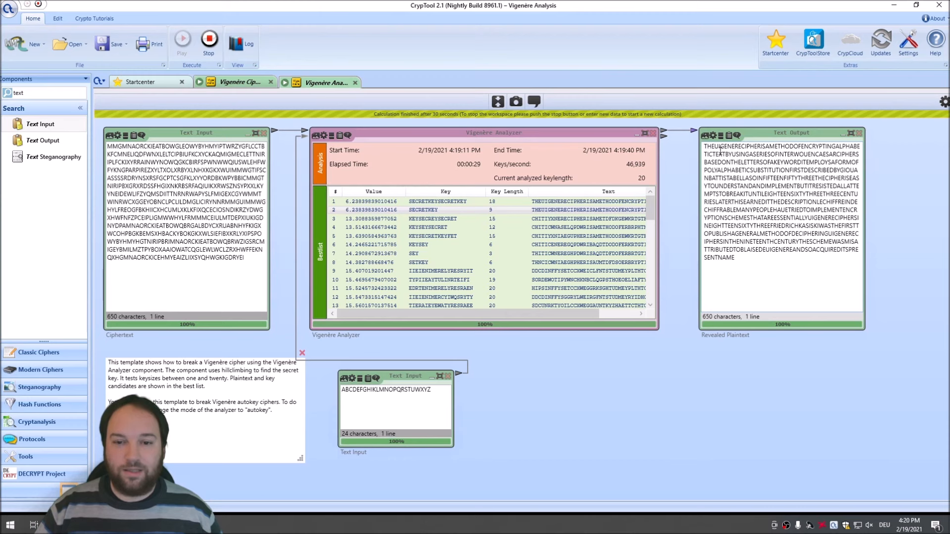
click(301, 218)
click(280, 221)
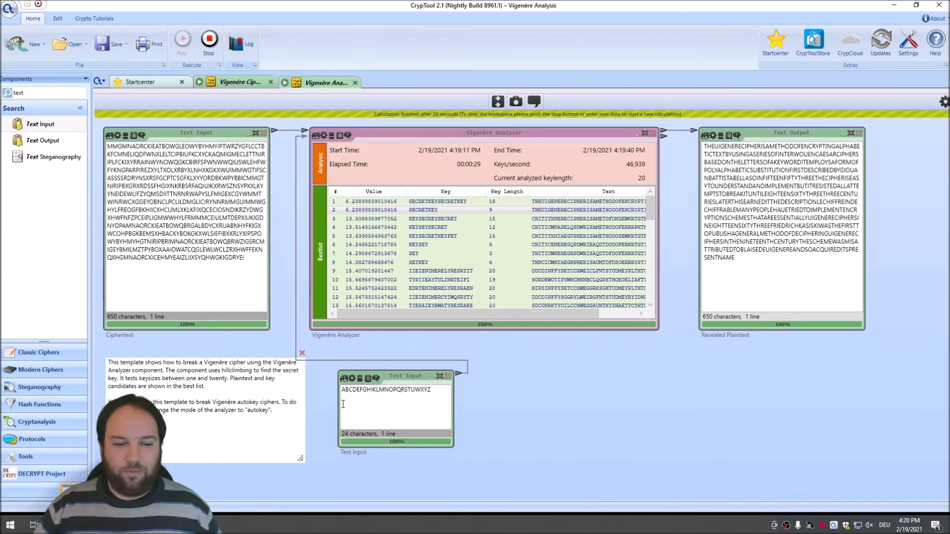
drag(443, 399, 306, 388)
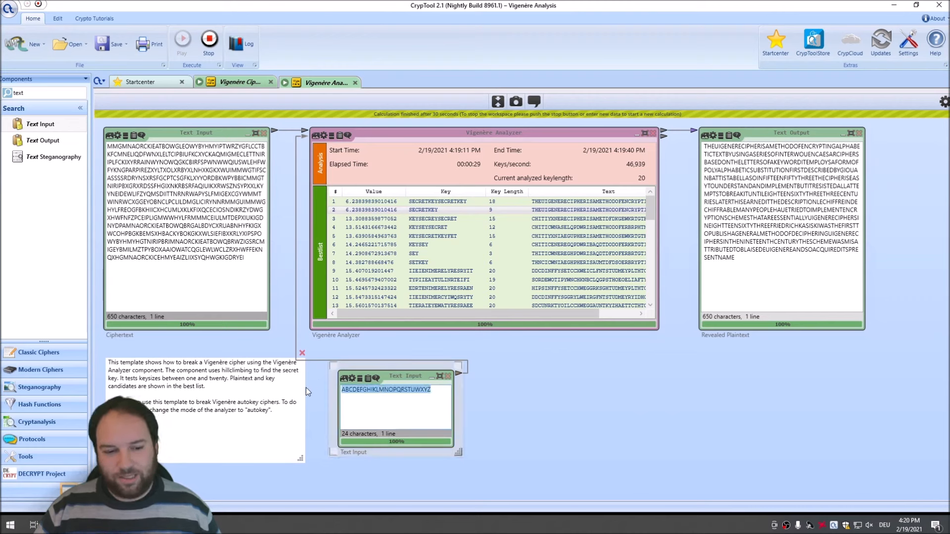
click(398, 413)
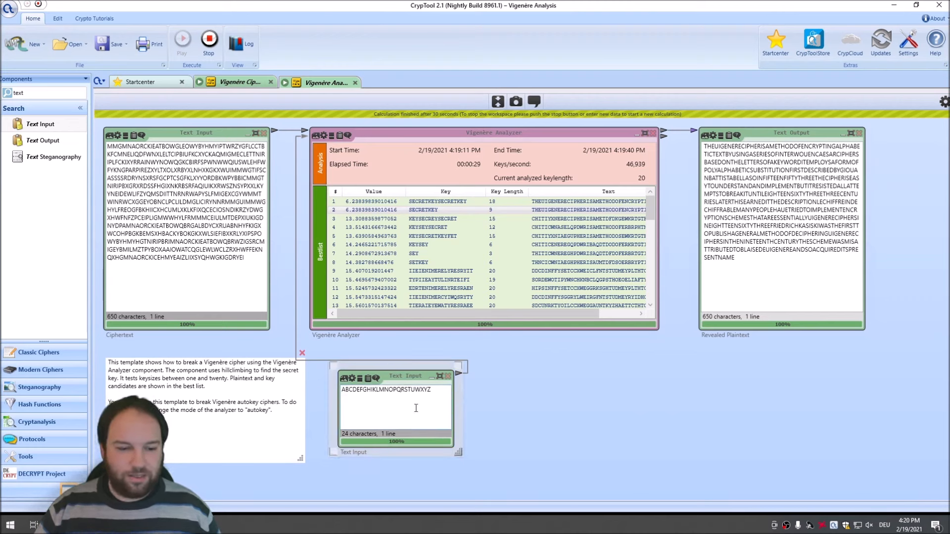
click(593, 386)
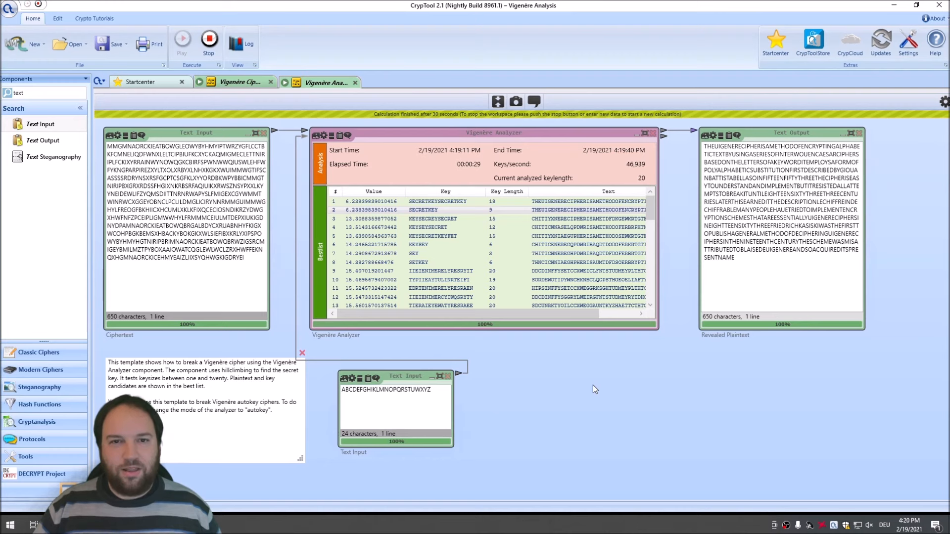